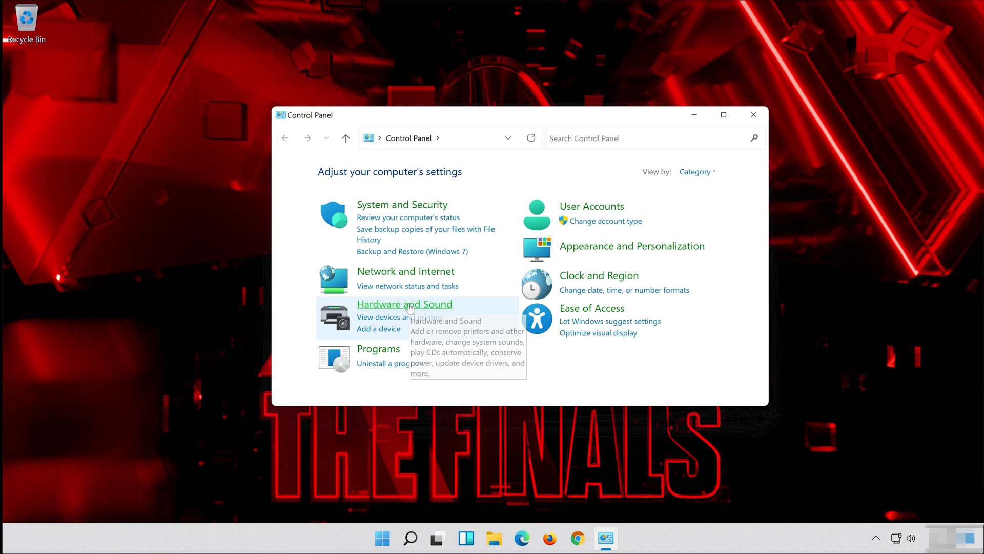
Open the Sound settings under Hardware and Sound and select the default microphone among the recording devices
click(410, 306)
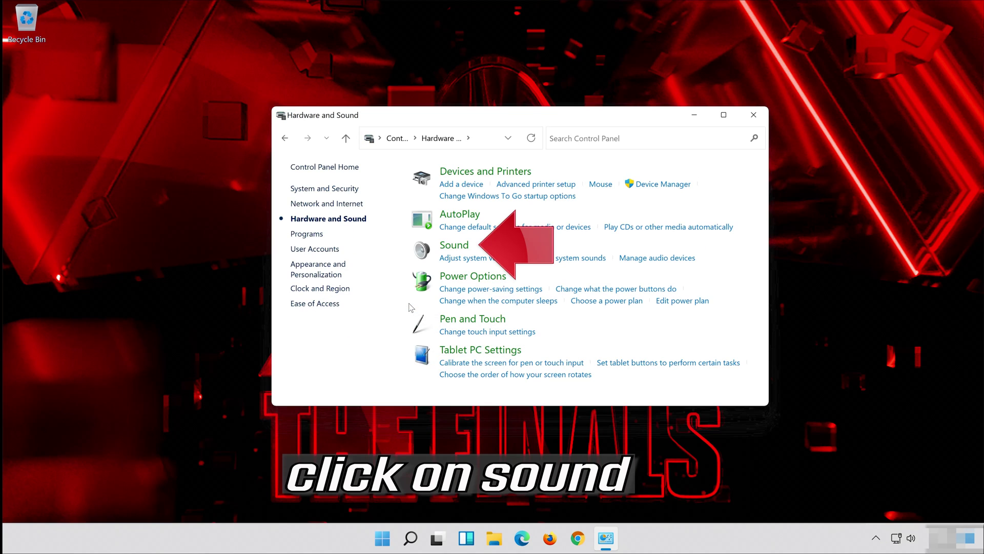
click(453, 251)
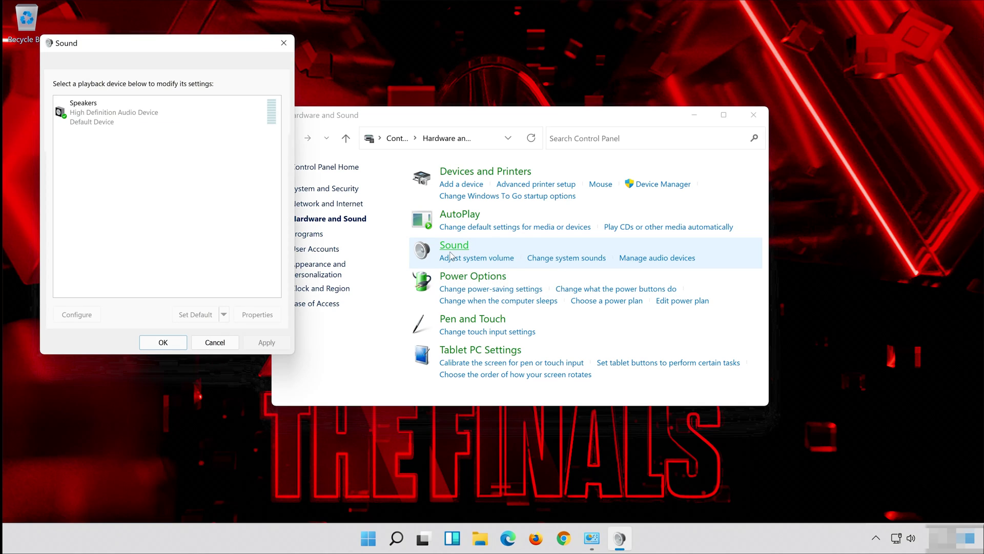
drag(186, 41, 539, 90)
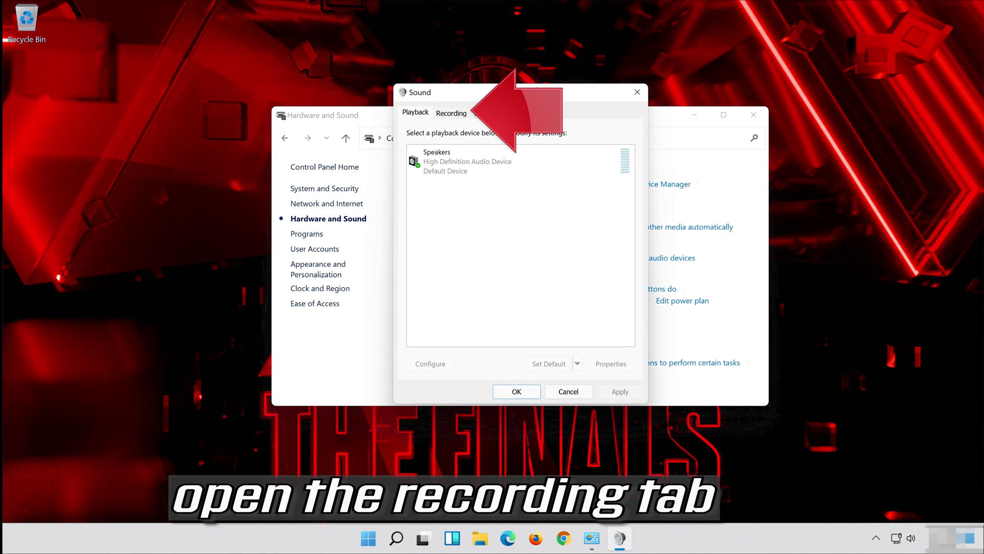
click(753, 115)
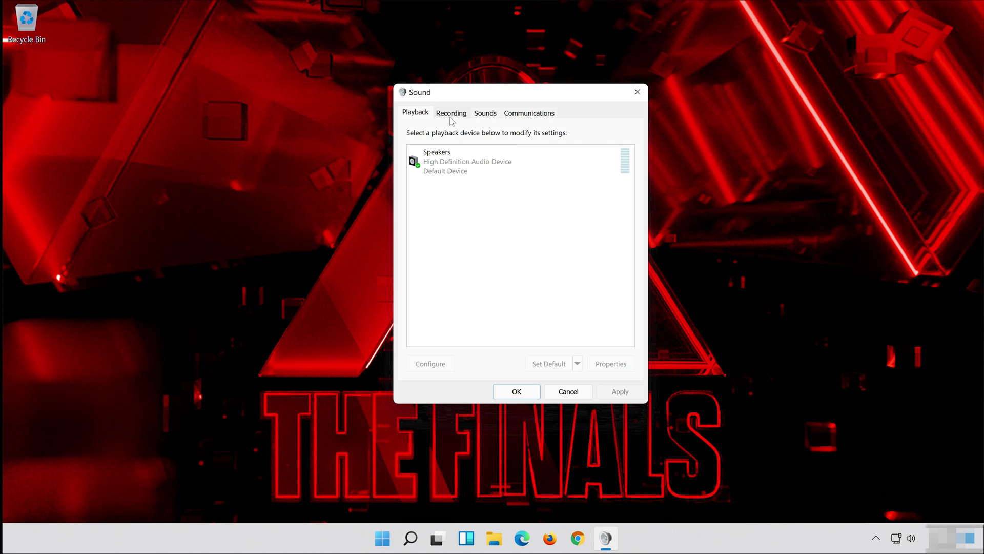
click(451, 114)
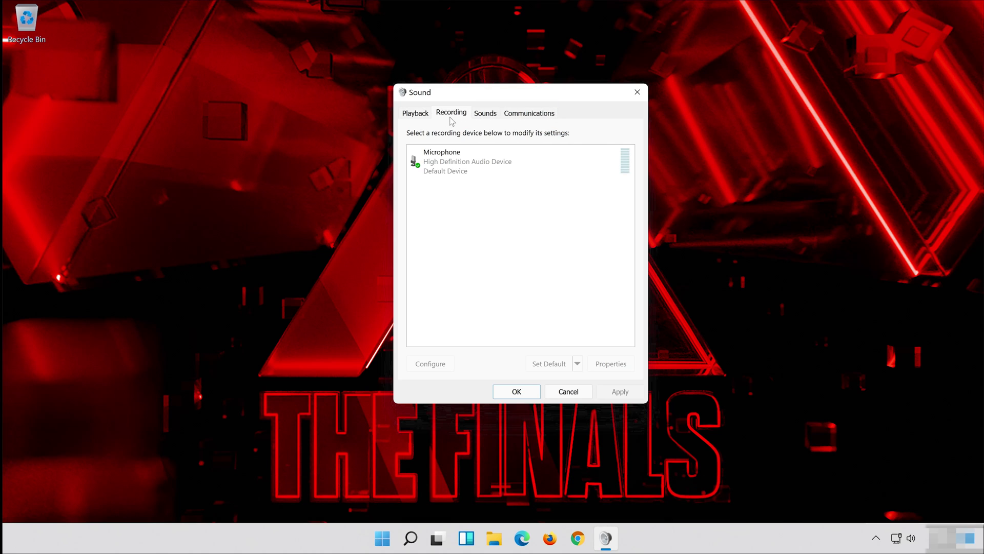
click(458, 162)
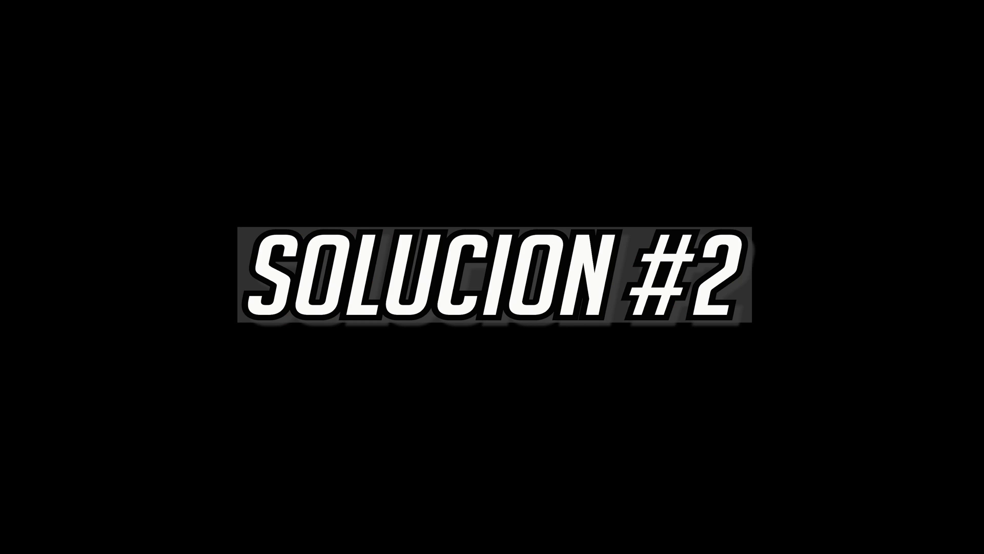
Search Windows for "device manager" and open Device Manager
click(424, 538)
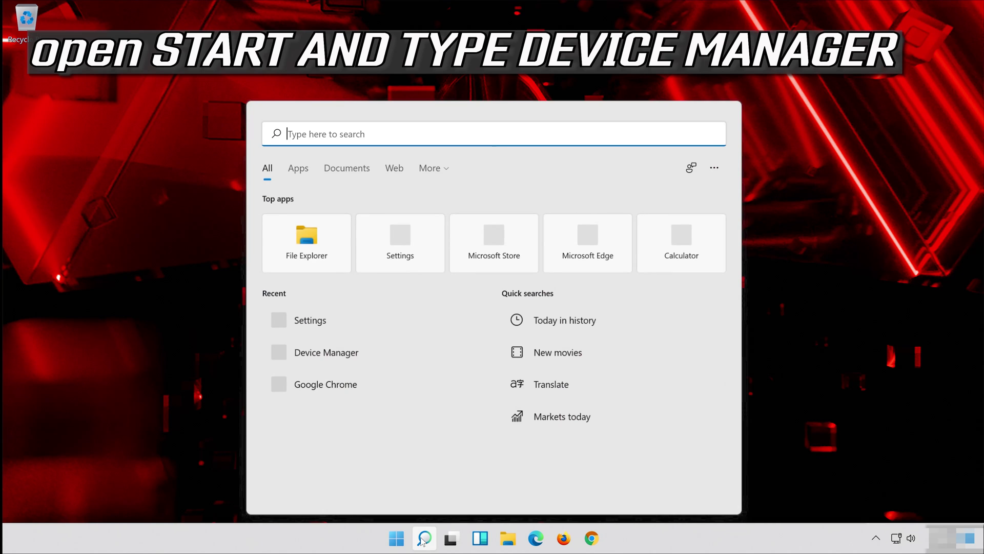
text(device)
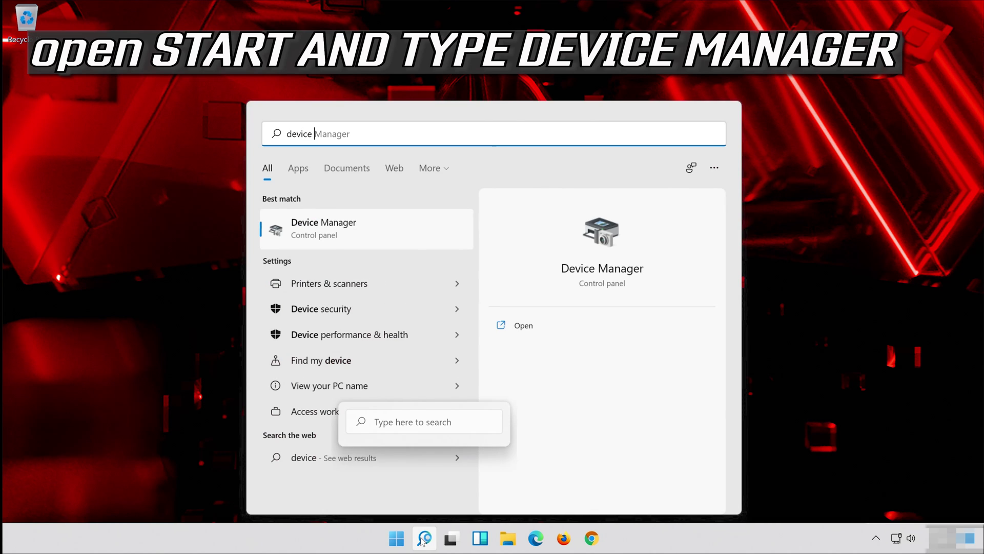
text( manager)
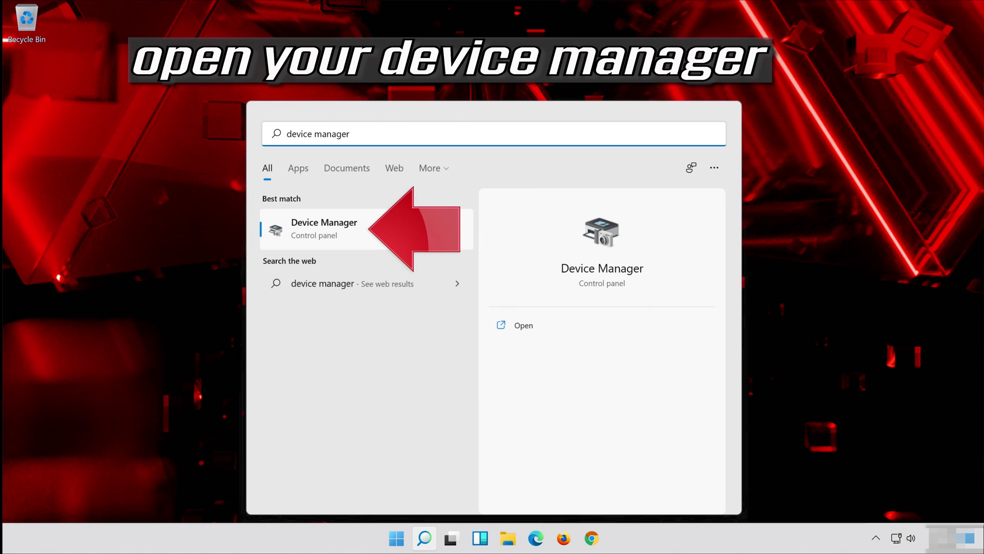
click(374, 226)
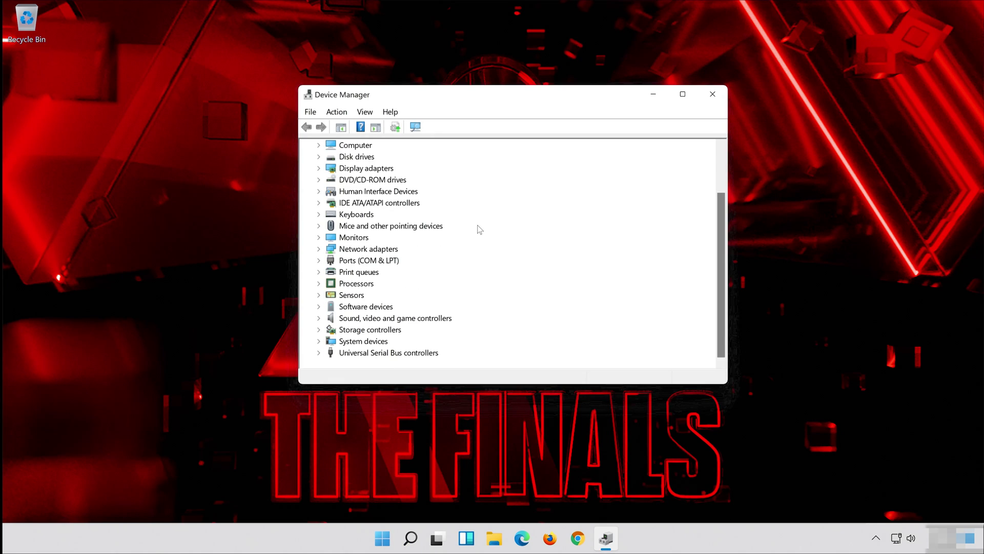
Run an automatic driver search from the driver properties of Microphone (High Definition Audio Device) under Audio inputs and outputs
scroll(477, 228, up, 2)
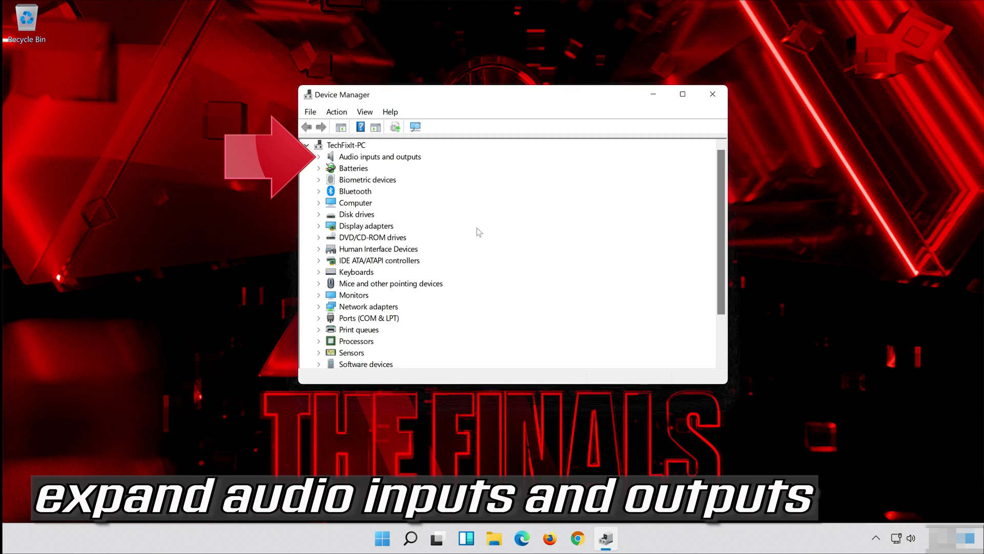
click(318, 157)
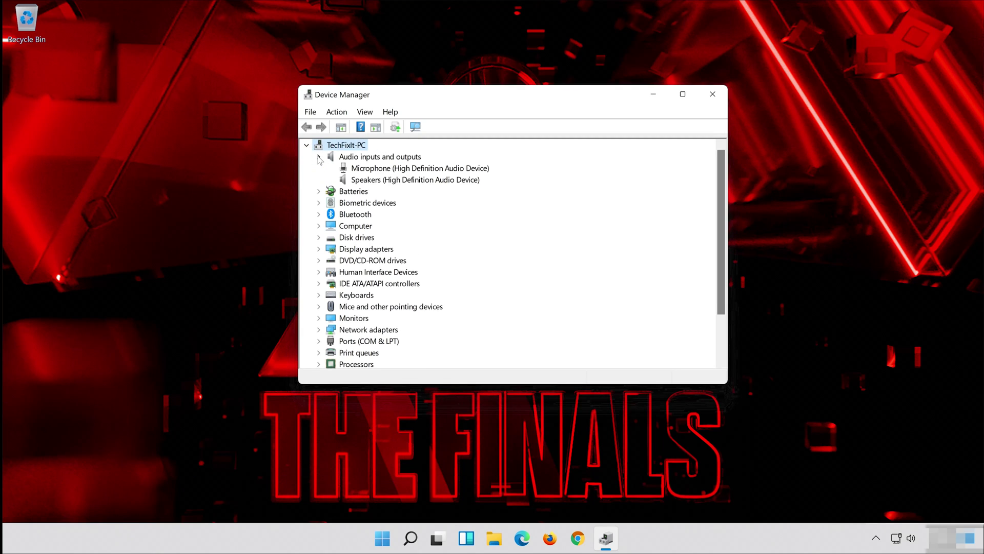
click(327, 168)
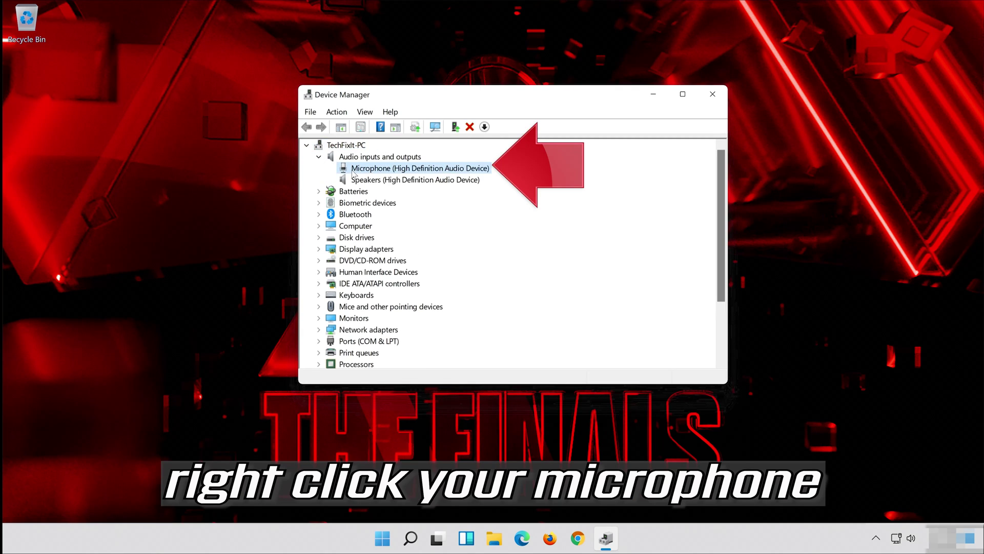
right_click(449, 168)
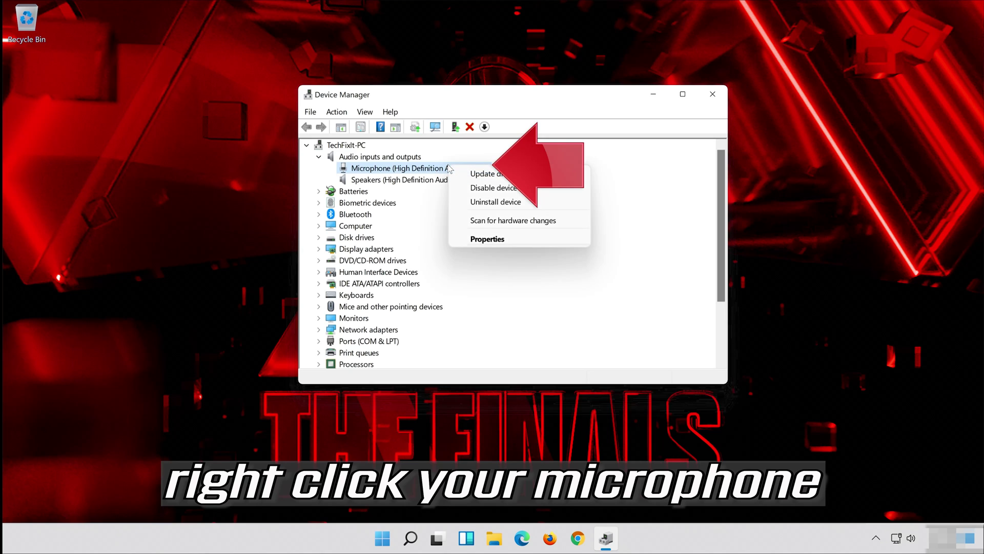
click(473, 241)
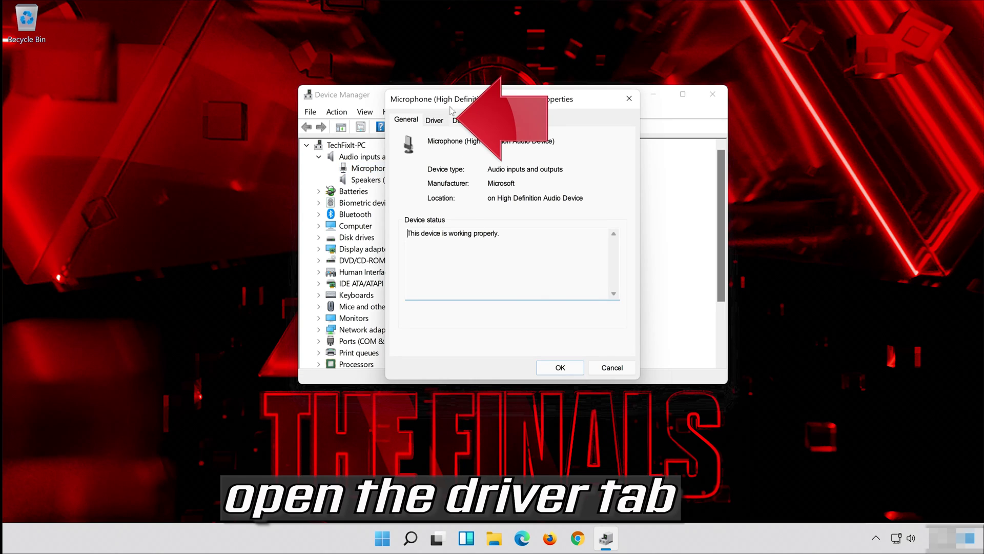
click(436, 122)
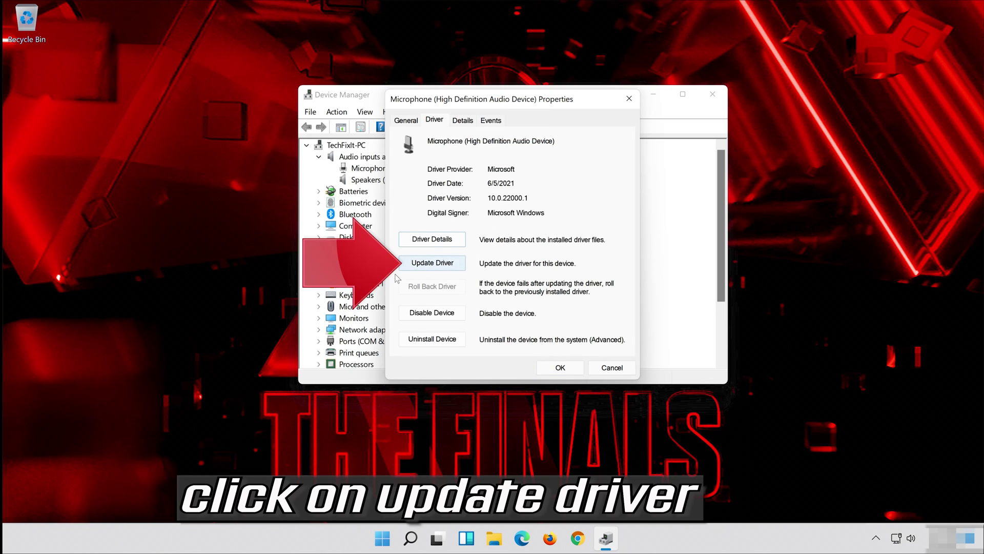
click(435, 267)
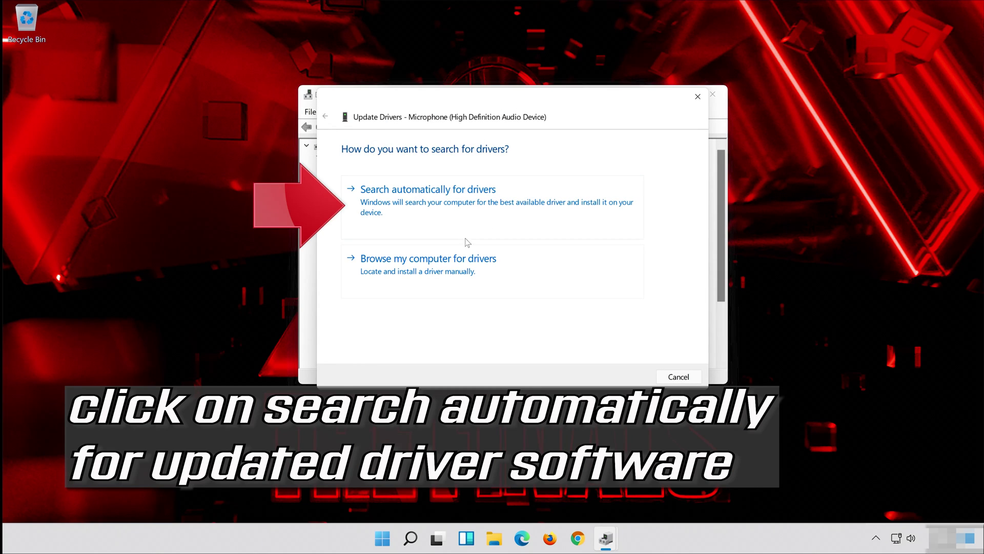
click(462, 207)
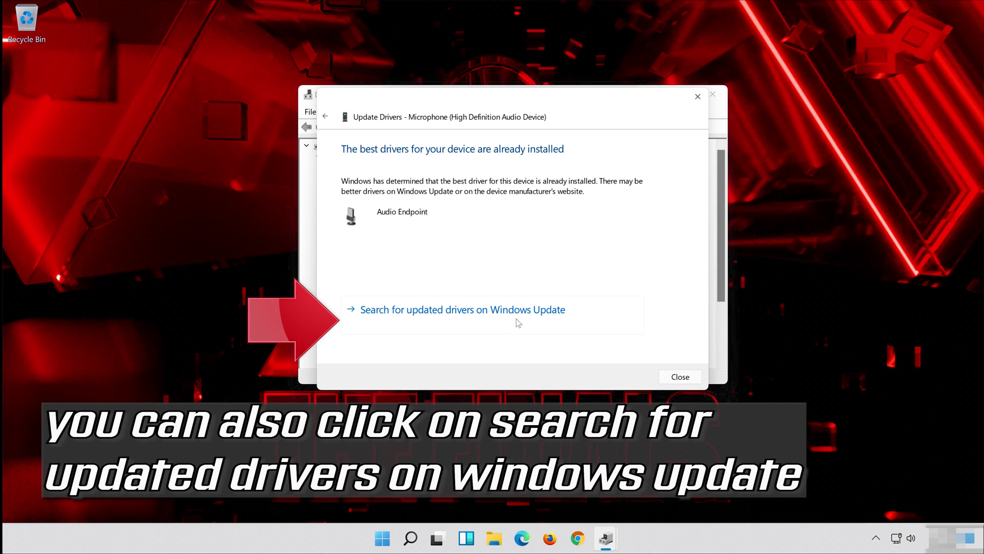
Check Windows Update for updated drivers, and close Settings, the microphone's properties and Device Manager
click(518, 322)
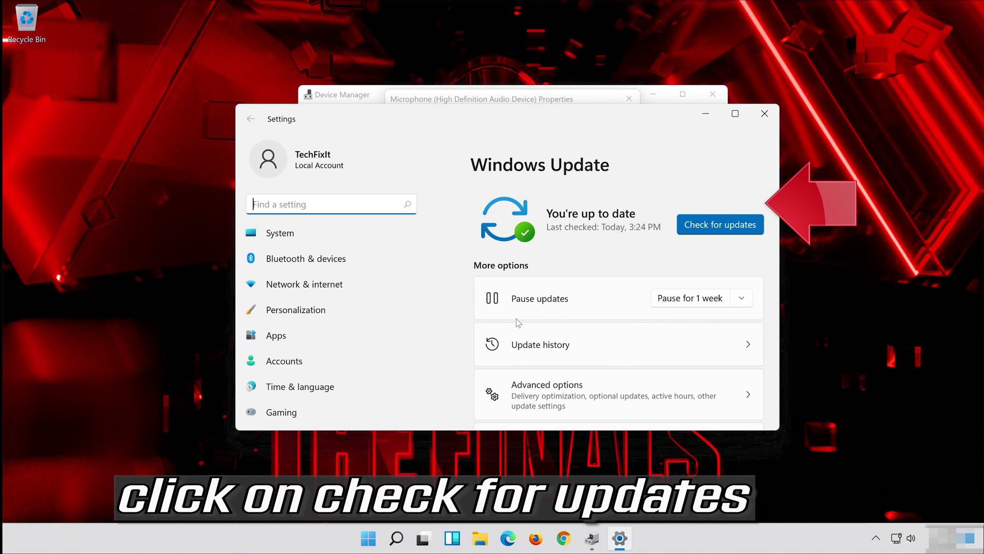
click(722, 224)
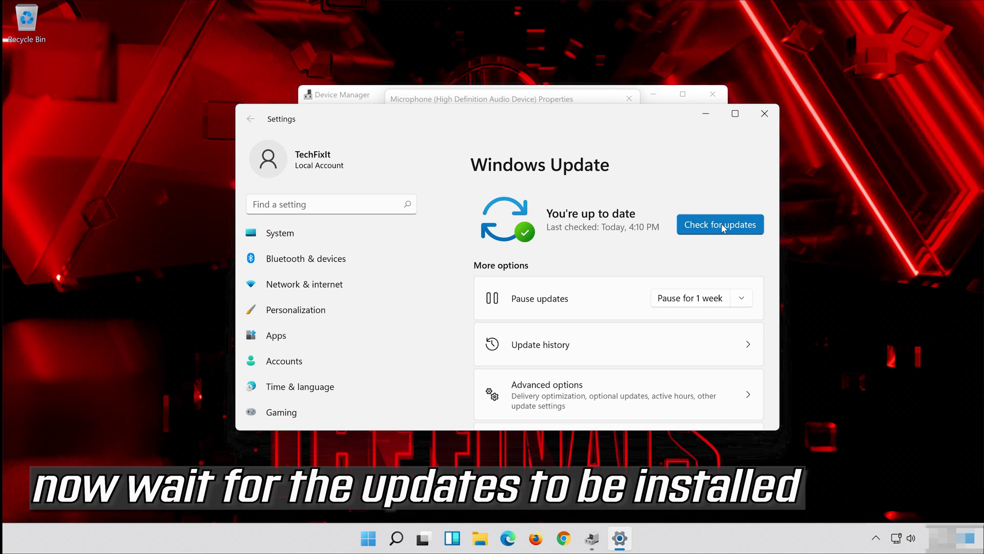
click(766, 113)
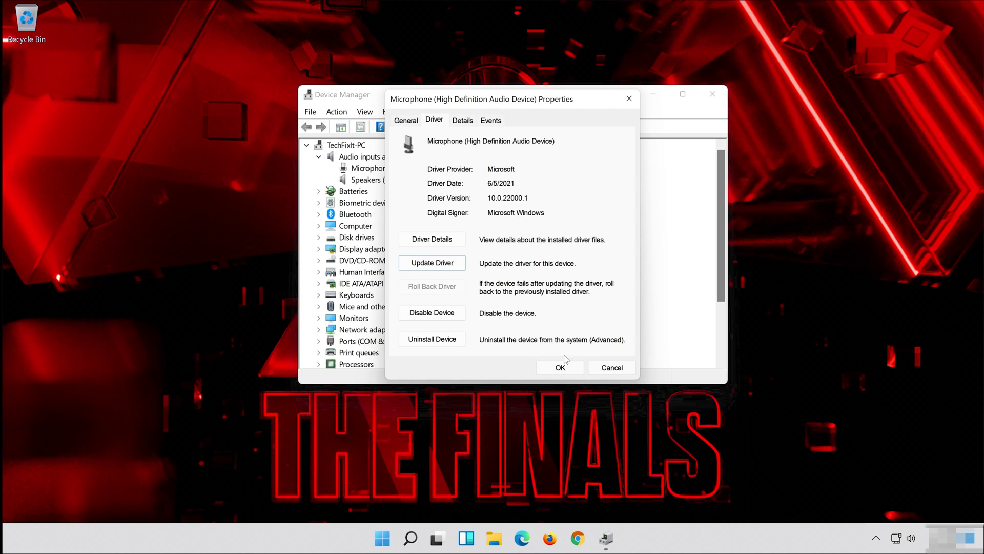
click(561, 374)
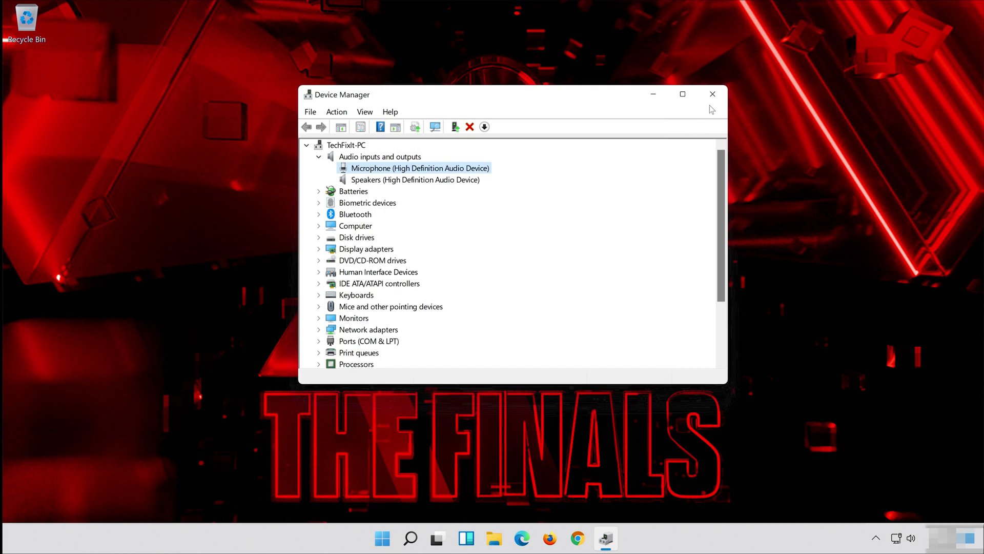
click(713, 92)
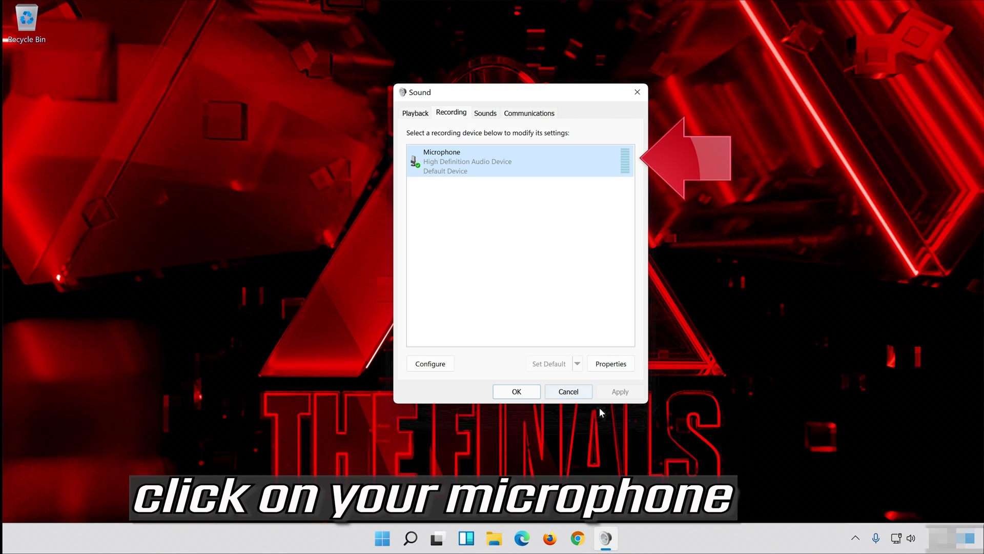
Set the recording microphone's level to 100 in its properties and confirm the sound settings
click(610, 363)
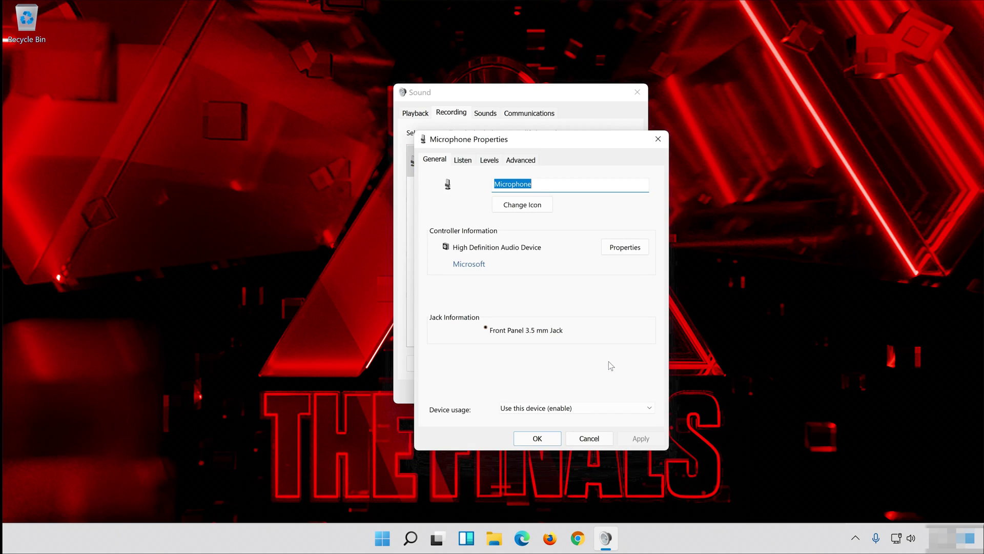
drag(579, 147, 568, 84)
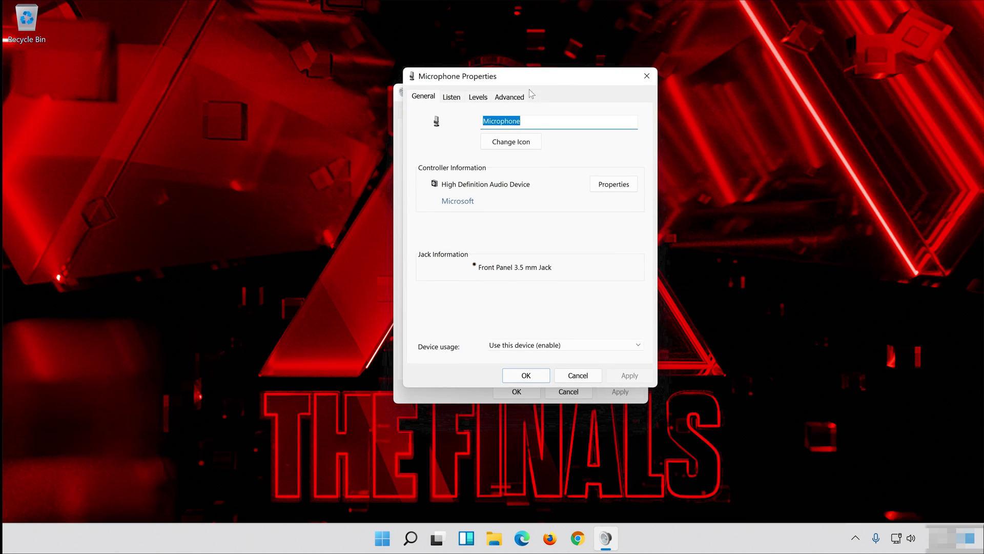
click(478, 98)
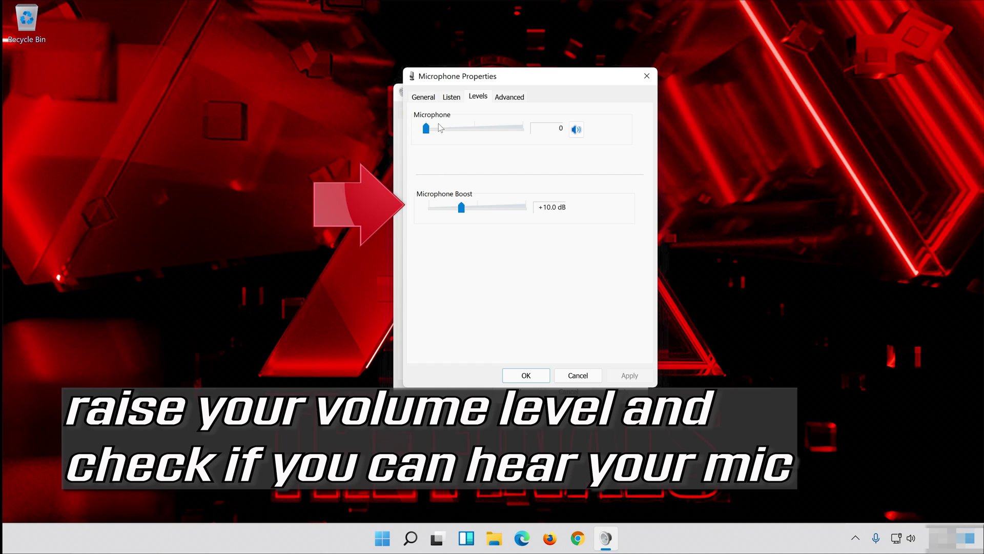
drag(426, 128, 447, 129)
drag(511, 132, 532, 132)
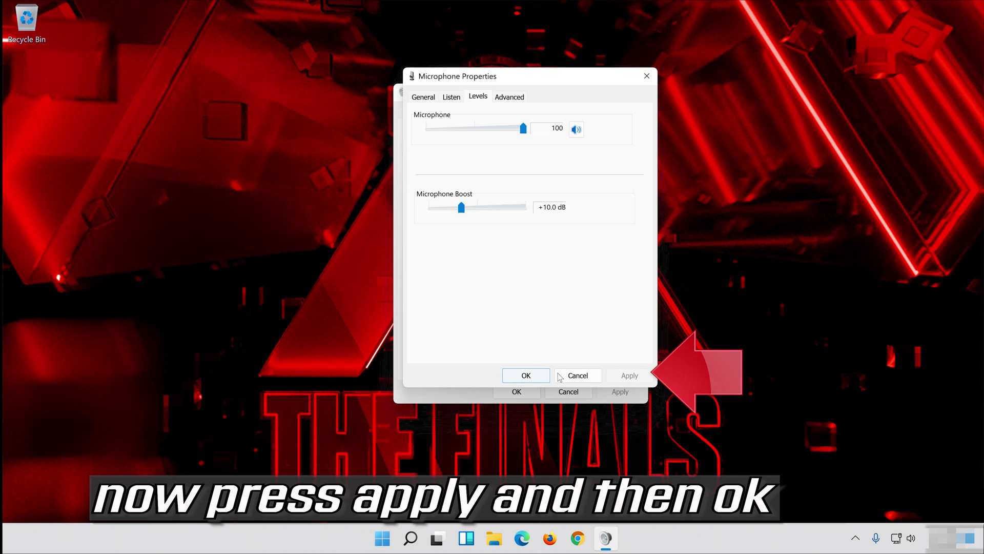
click(521, 376)
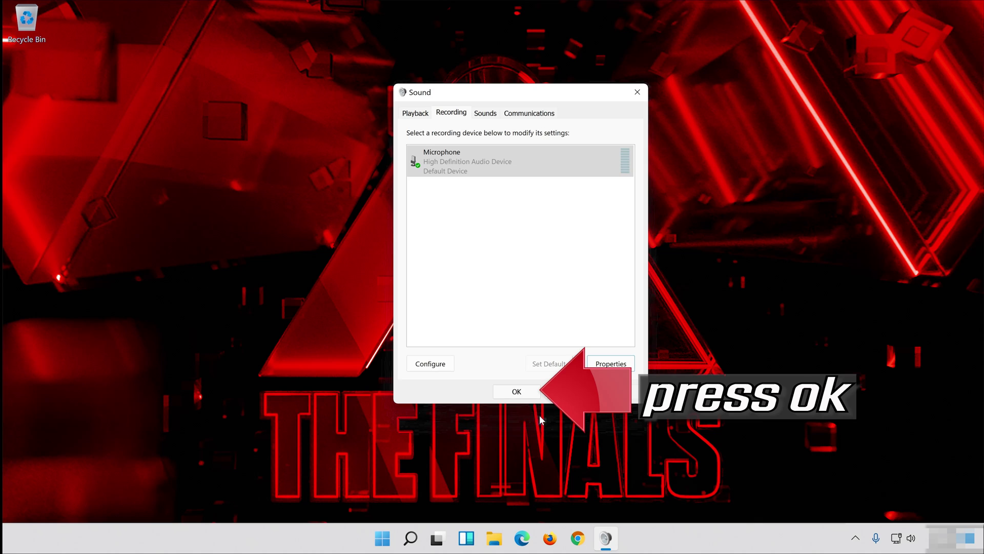
click(524, 392)
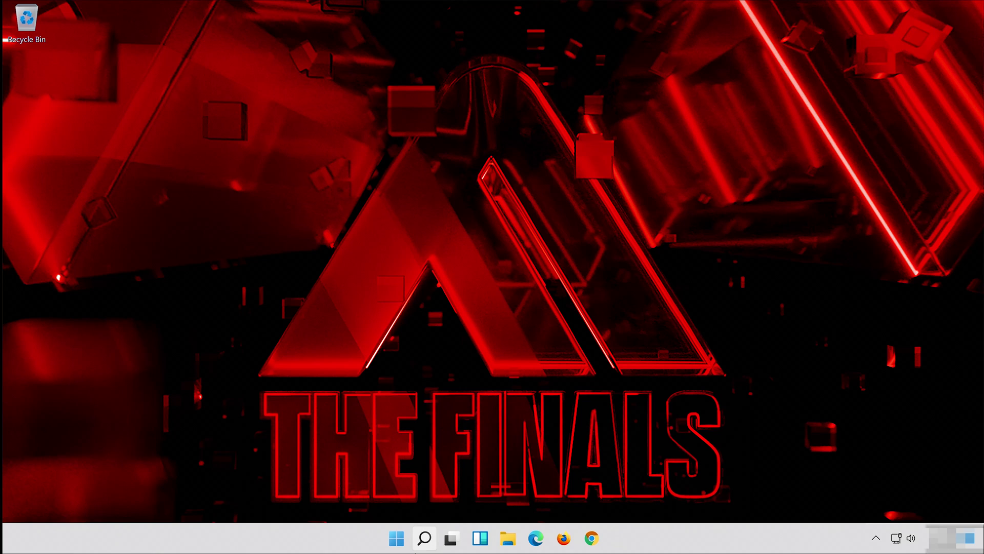
Search Windows for "device manager", open Device Manager again and move its window to the middle of the desktop
click(417, 549)
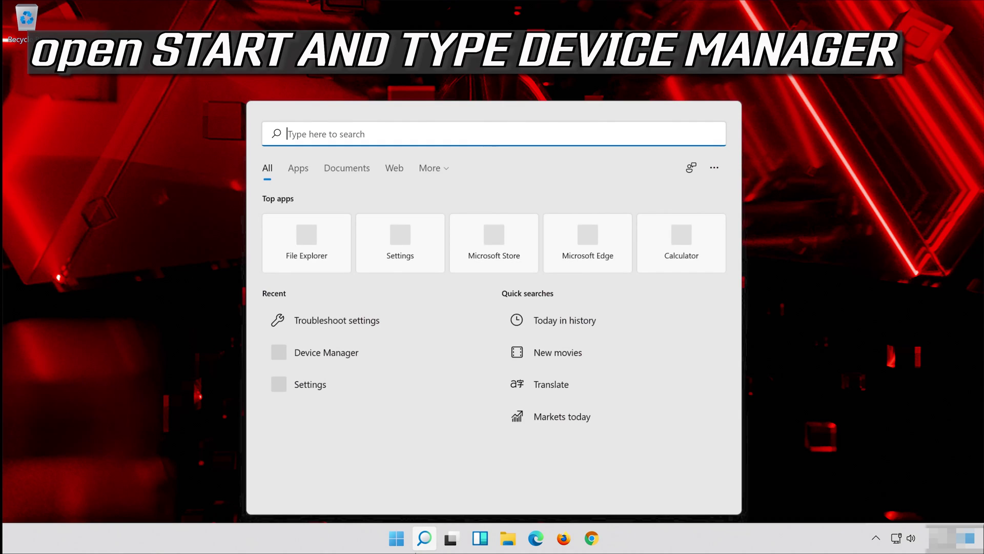
text(device m)
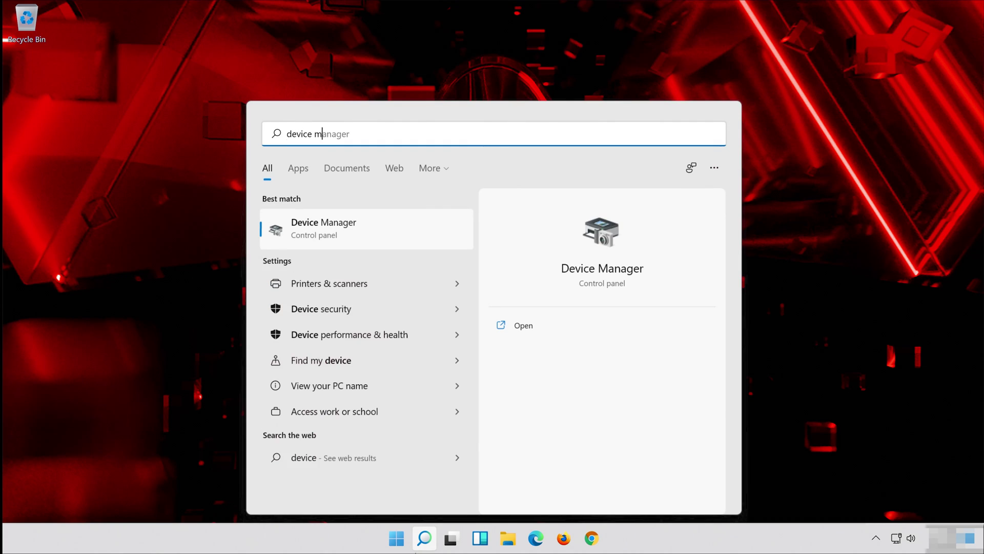
text(anage)
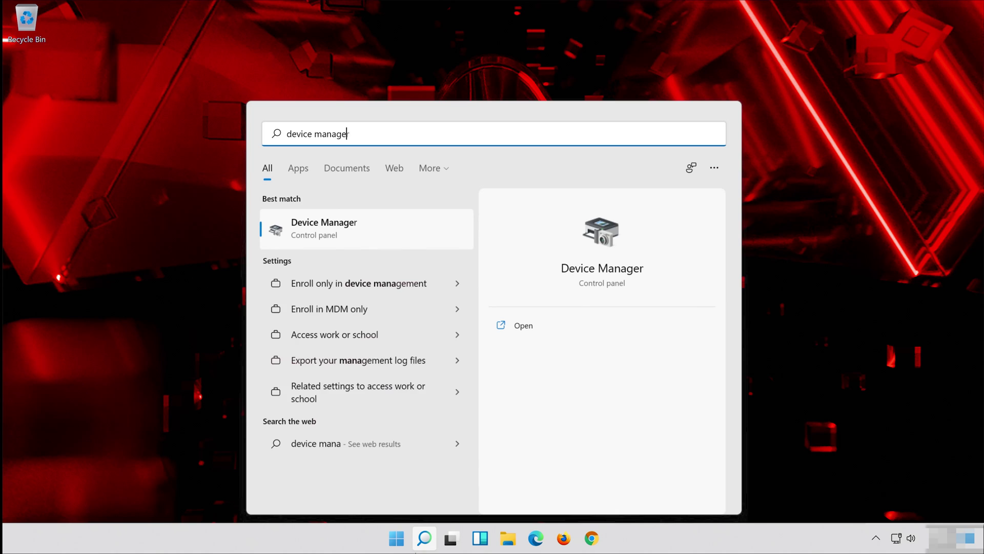
text(r)
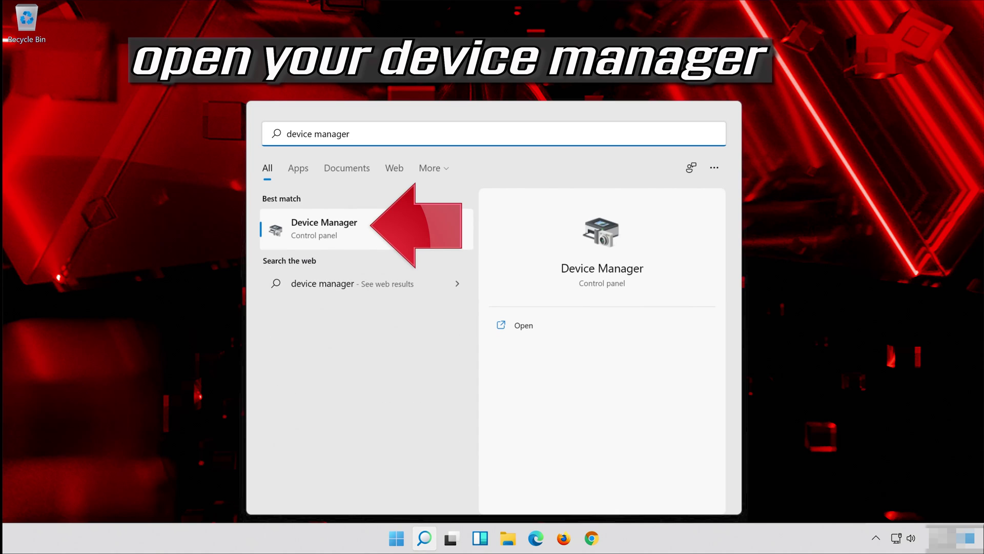
click(382, 226)
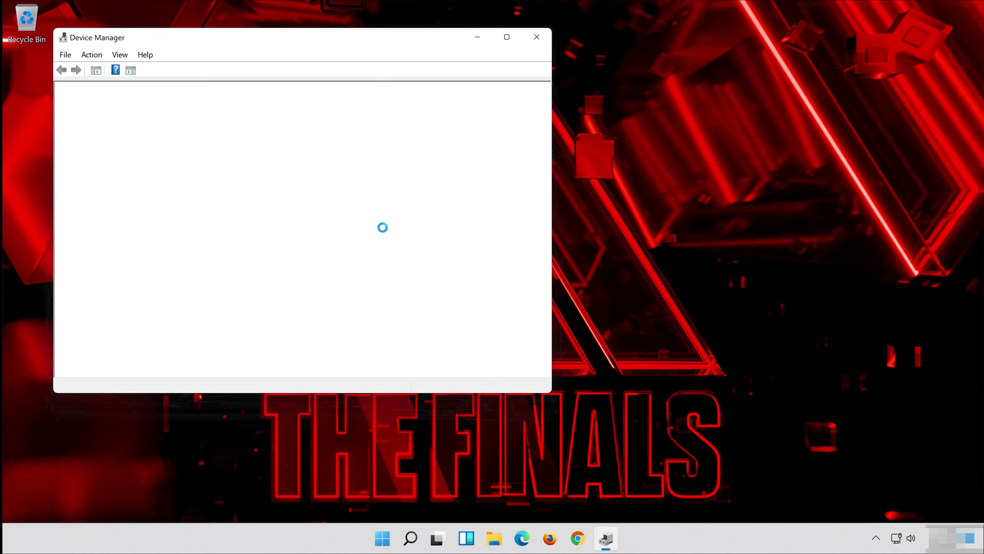
drag(269, 37, 512, 85)
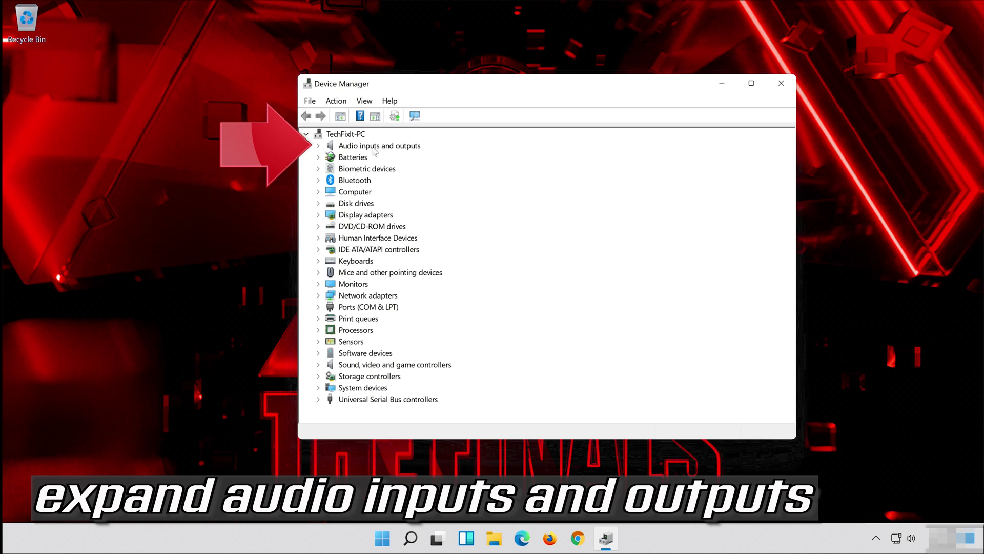
Uninstall Microphone (High Definition Audio Device) under Audio inputs and outputs through its driver properties
click(318, 146)
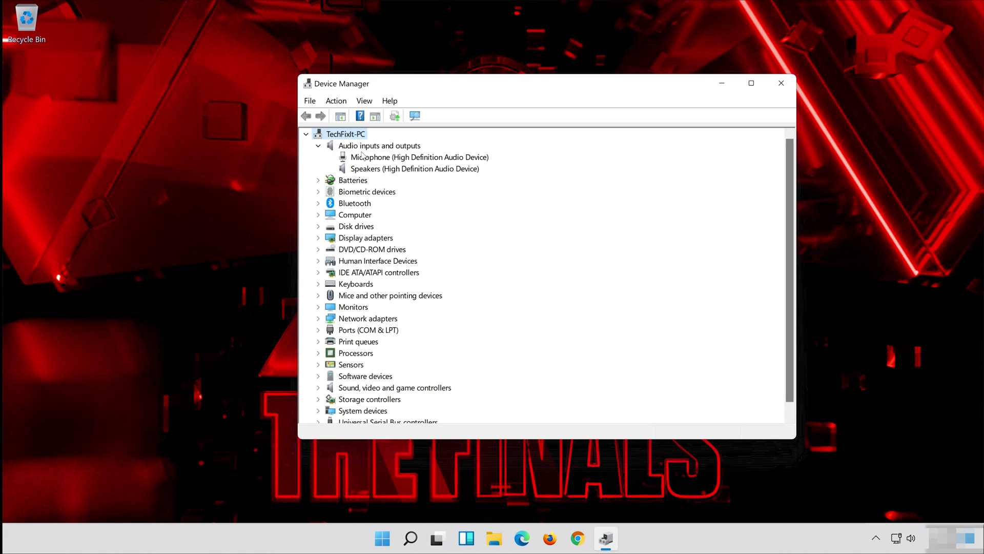
click(374, 158)
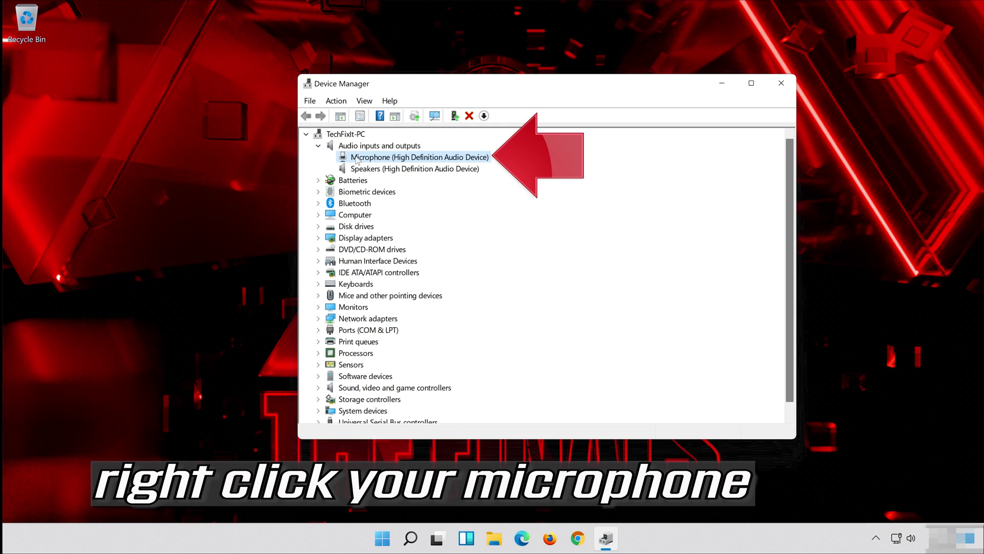
right_click(419, 160)
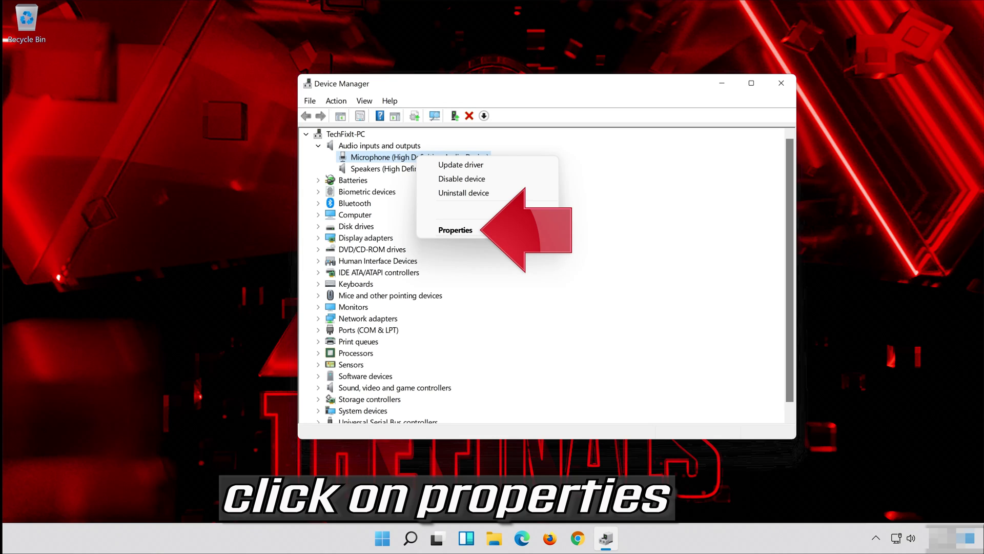
click(495, 229)
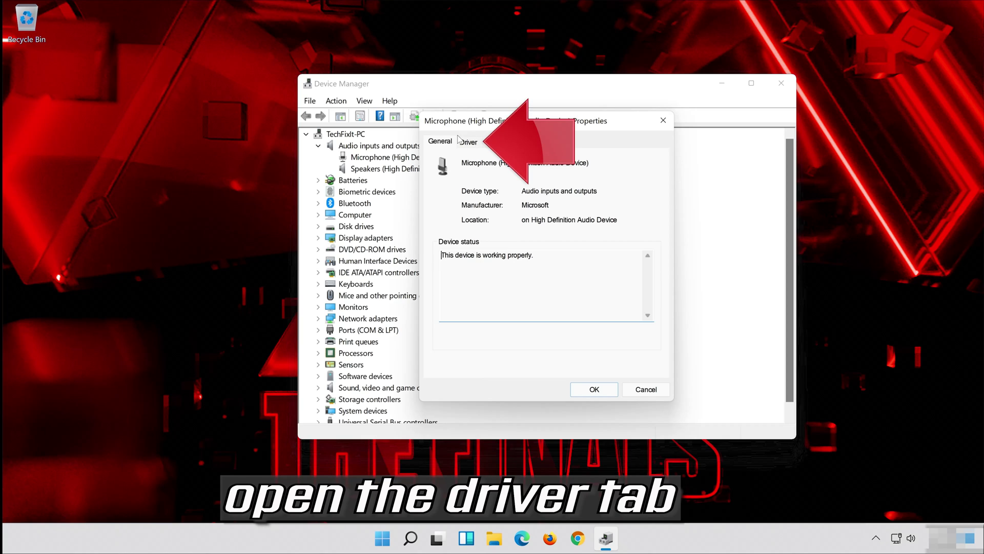
click(471, 143)
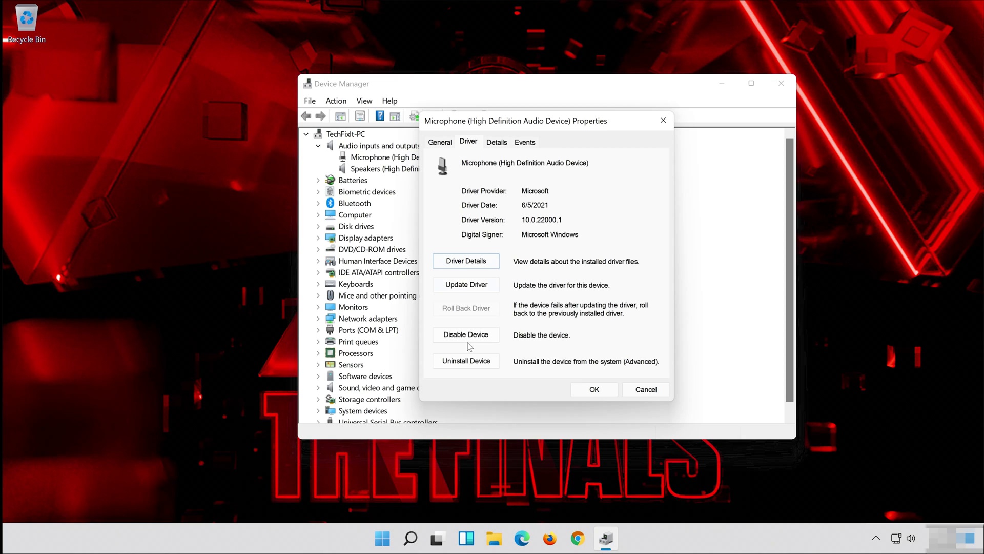
click(486, 361)
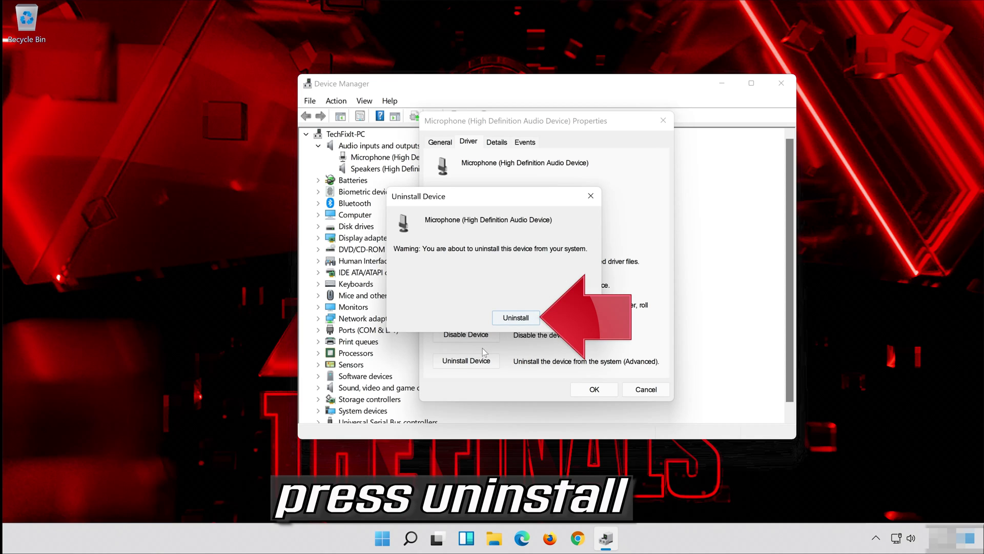
click(515, 318)
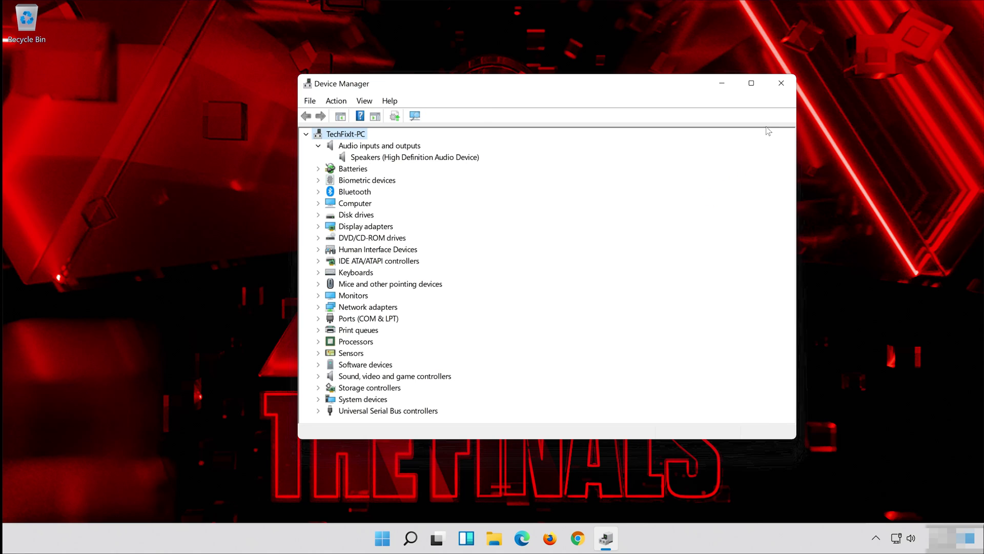
Close Device Manager and restart the computer
click(780, 83)
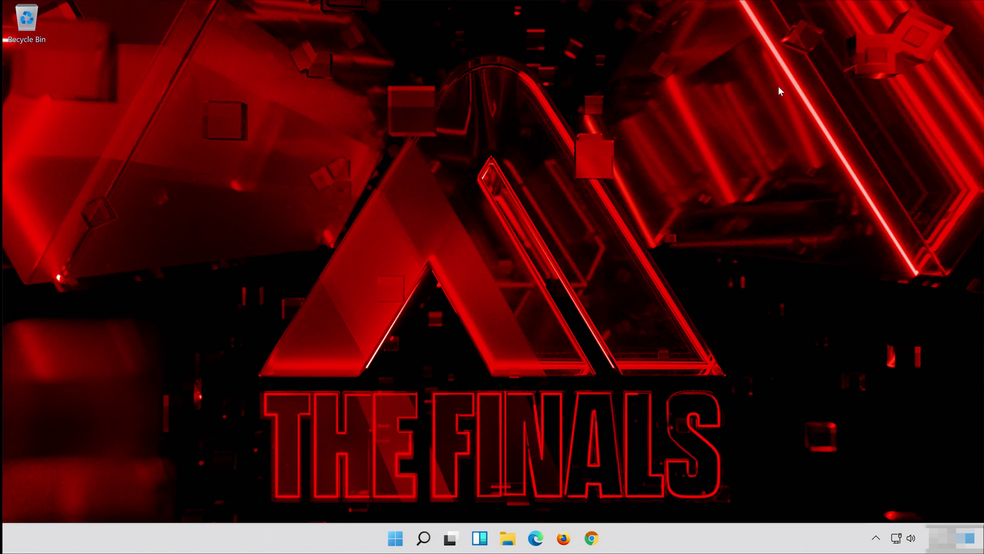
click(390, 548)
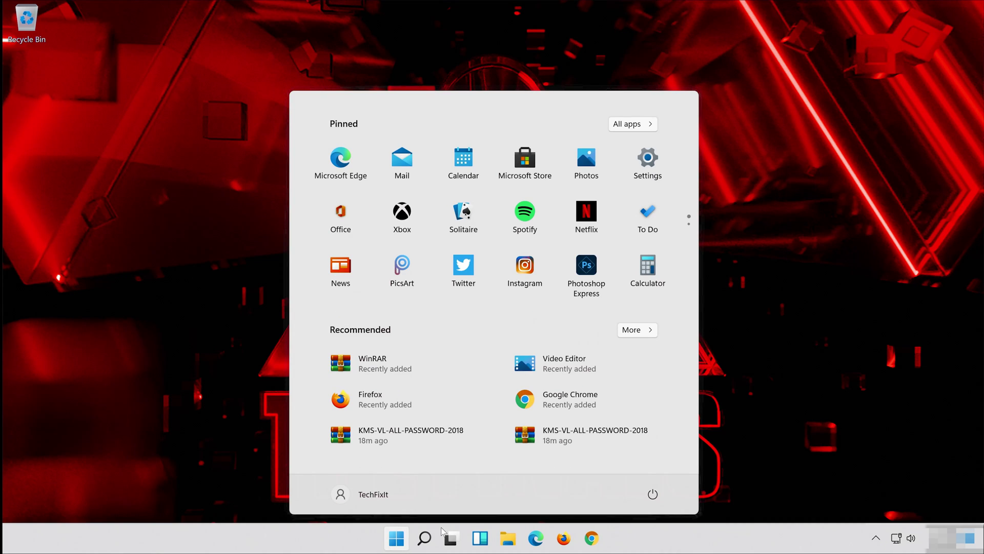
click(652, 494)
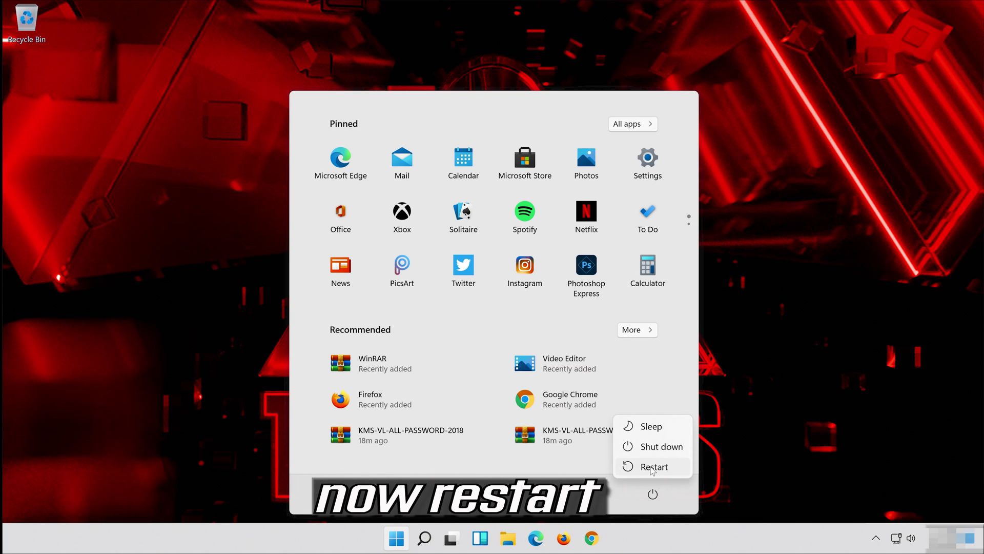
click(654, 467)
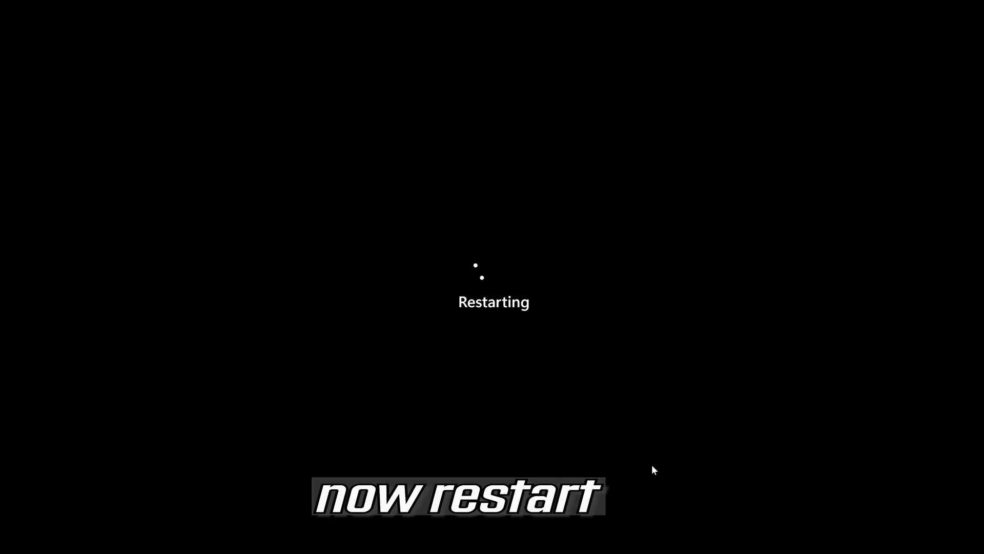